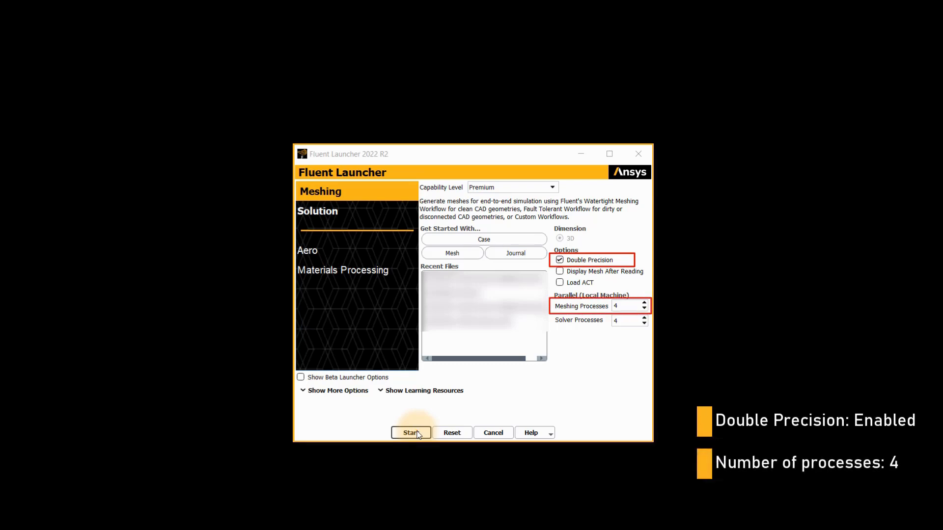
# Start the meshing session from the launcher and select the Watertight Geometry workflow
pyautogui.click(410, 433)
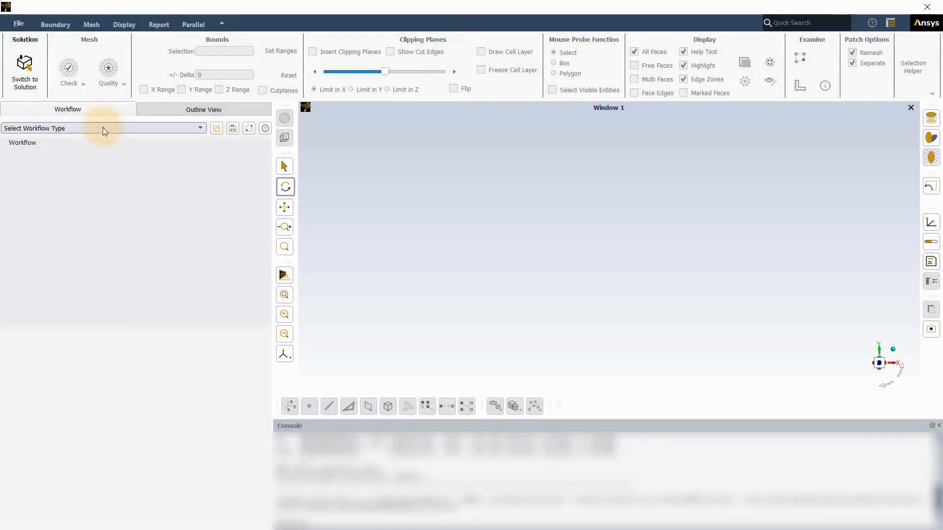
pyautogui.click(102, 128)
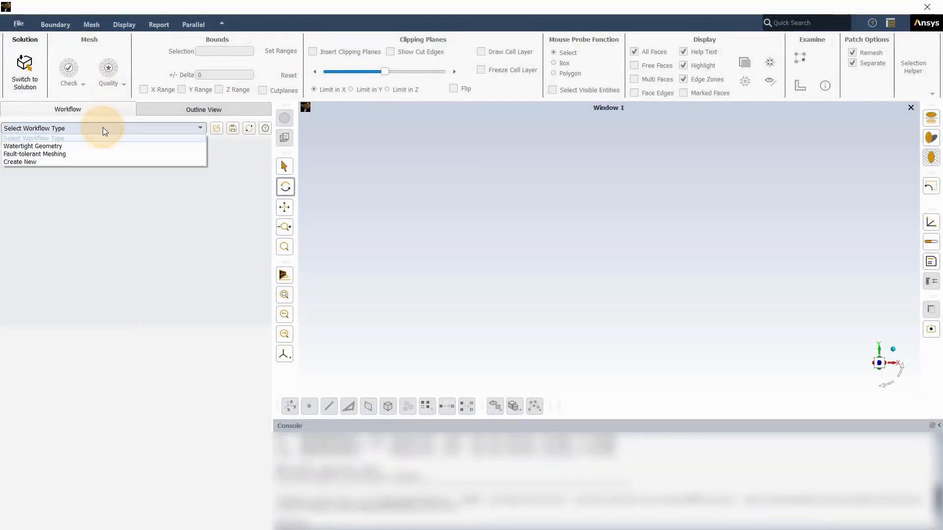
pyautogui.click(96, 146)
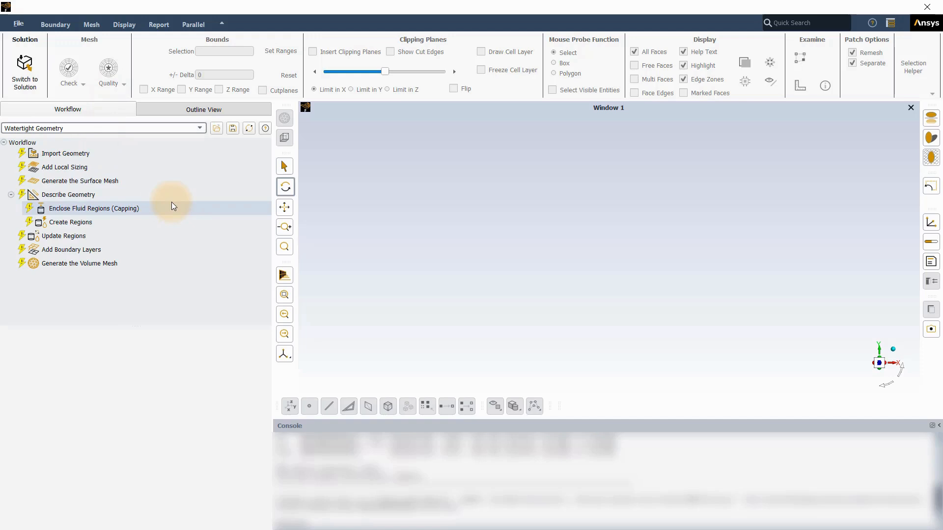
# Import the CAD file Stop Valve.dsco as the workflow's geometry
pyautogui.click(173, 156)
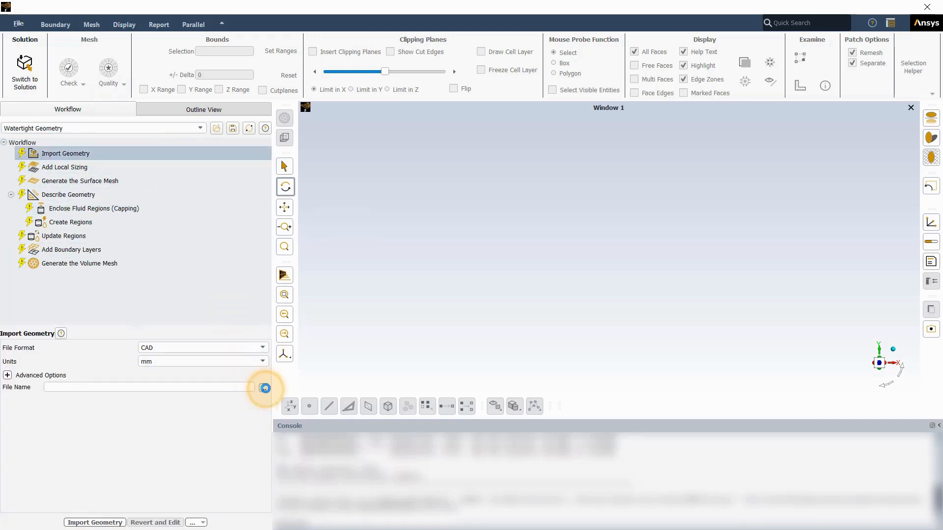
pyautogui.click(263, 389)
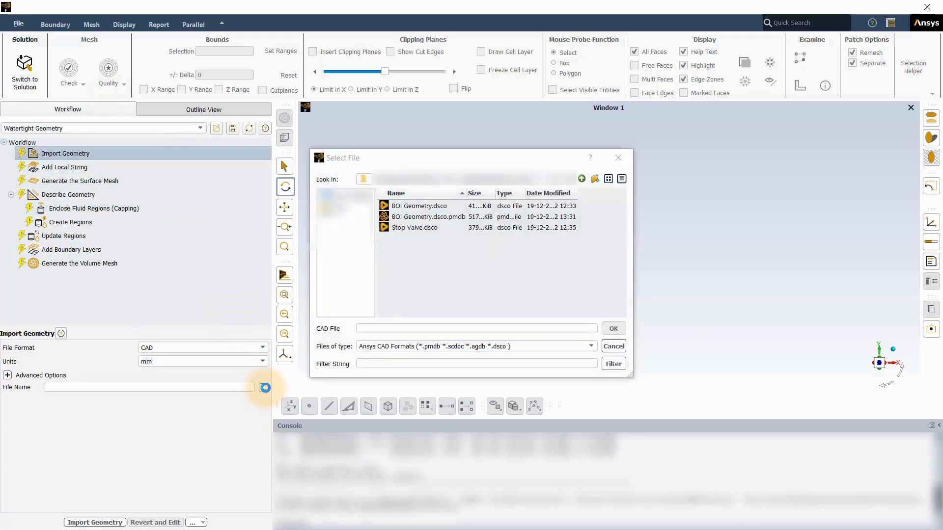
pyautogui.click(423, 229)
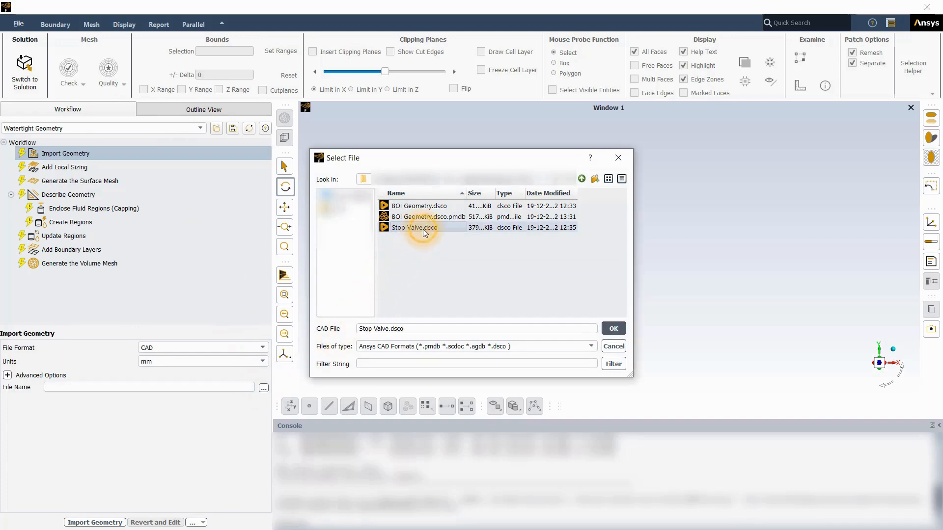
pyautogui.click(613, 329)
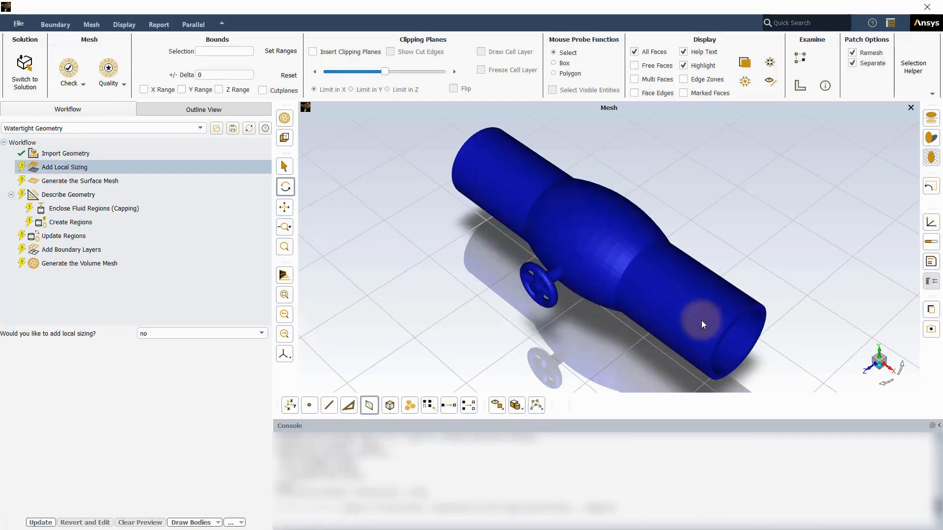
# Examine the valve's interior in side view with a clipping plane limited in Y and randomized display colors
pyautogui.click(878, 354)
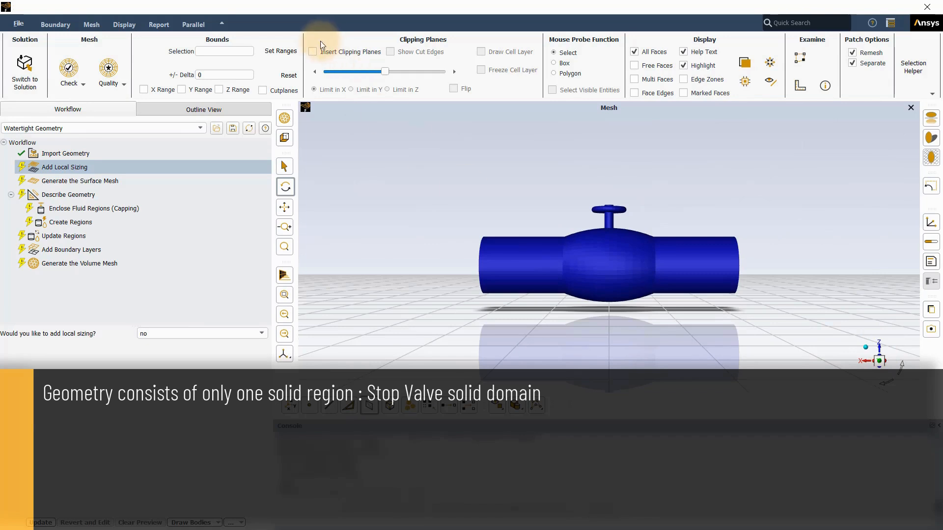
pyautogui.click(312, 52)
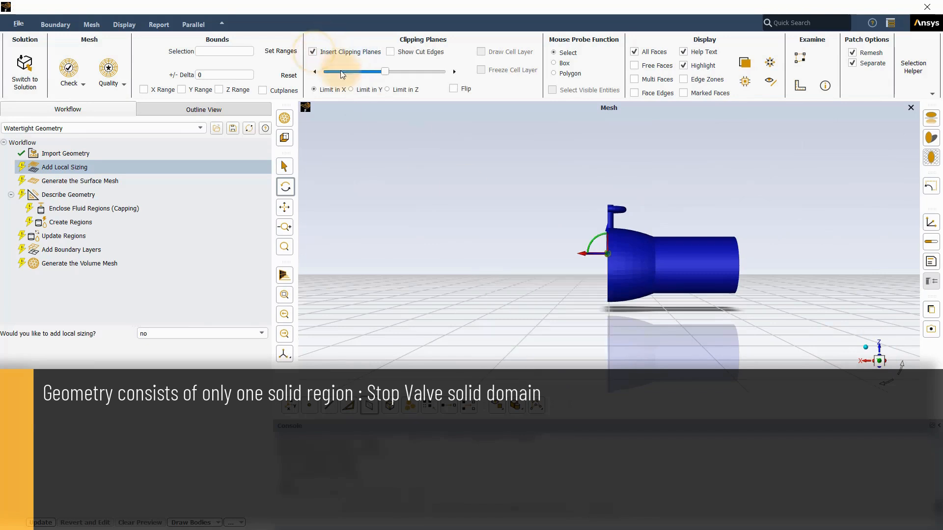
pyautogui.click(358, 88)
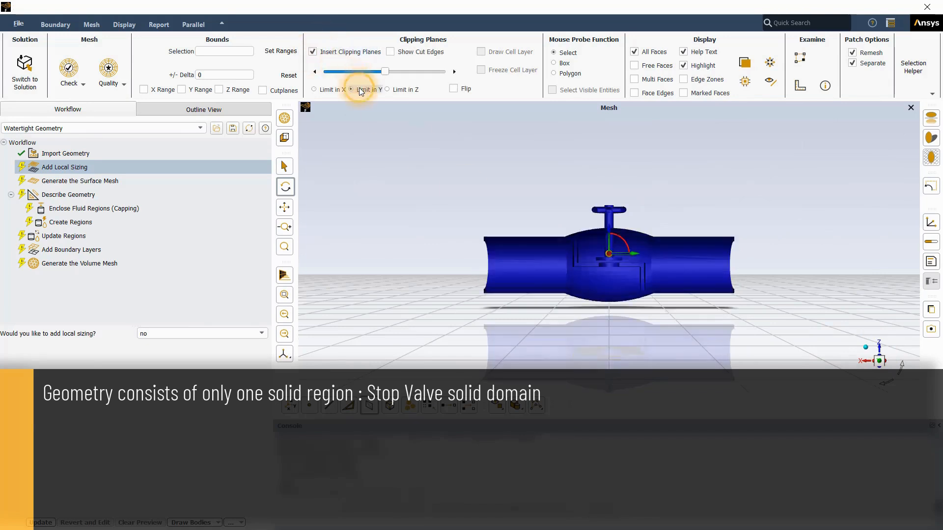
pyautogui.keyDown('alt'); pyautogui.rightClick(587, 302); pyautogui.keyUp('alt')
pyautogui.keyDown('alt'); pyautogui.rightClick(669, 192); pyautogui.keyUp('alt')
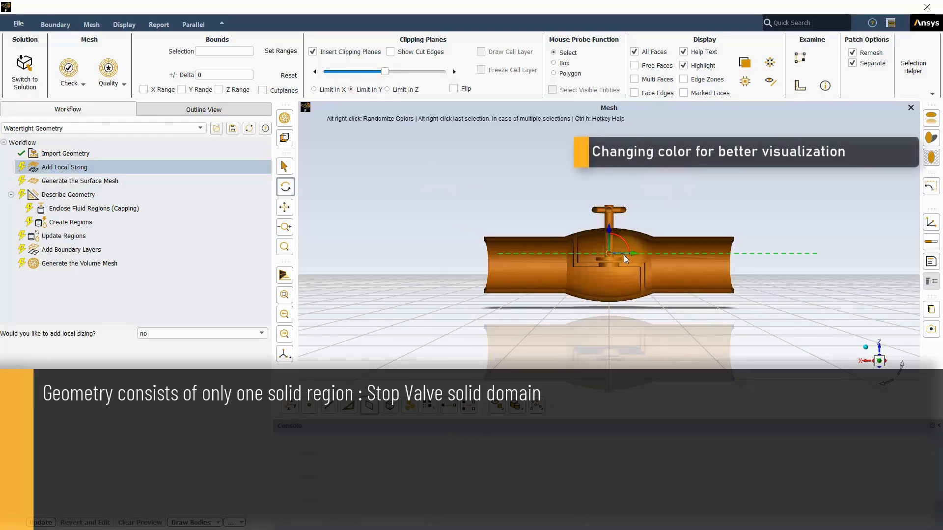
pyautogui.scroll(3, 640, 228)
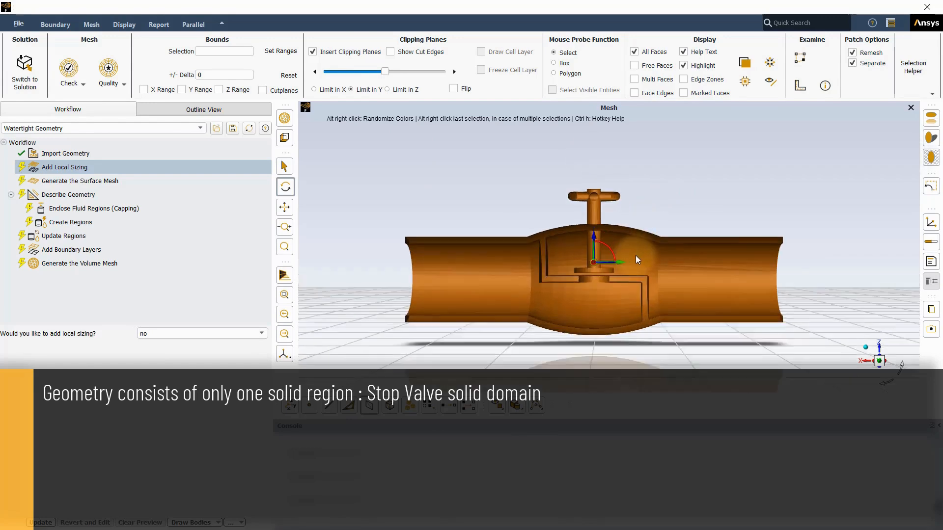
pyautogui.scroll(2, 629, 279)
pyautogui.scroll(1, 595, 304)
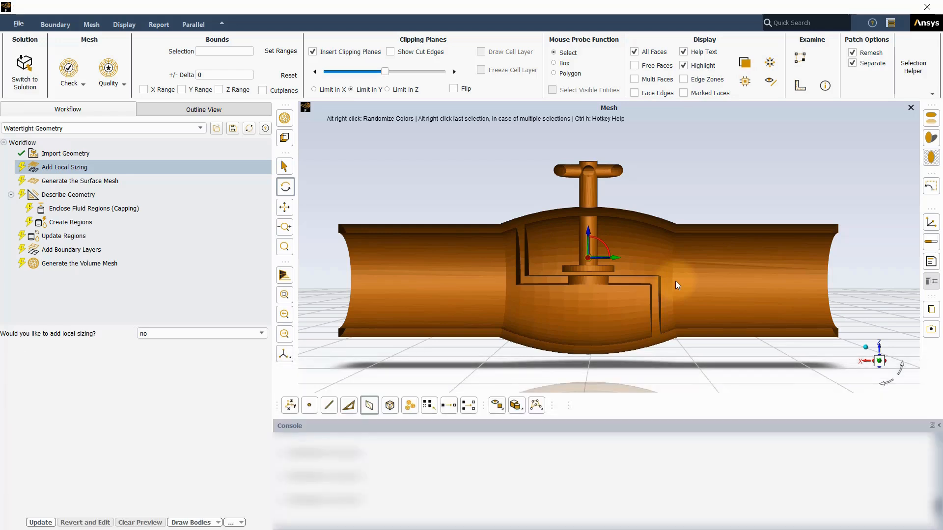
# Insert an Import Body of Influence Geometry task directly after the Import Geometry task
pyautogui.click(86, 154)
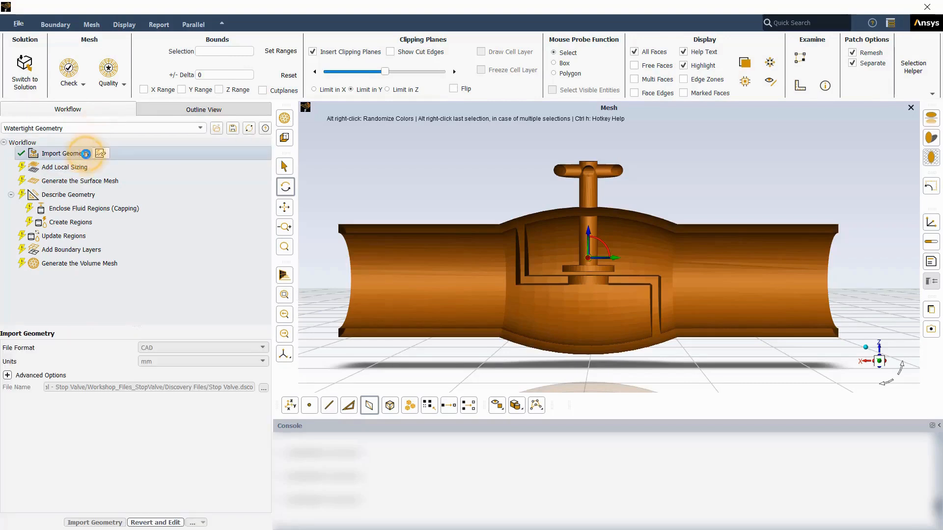
pyautogui.rightClick(86, 153)
pyautogui.moveTo(91, 163)
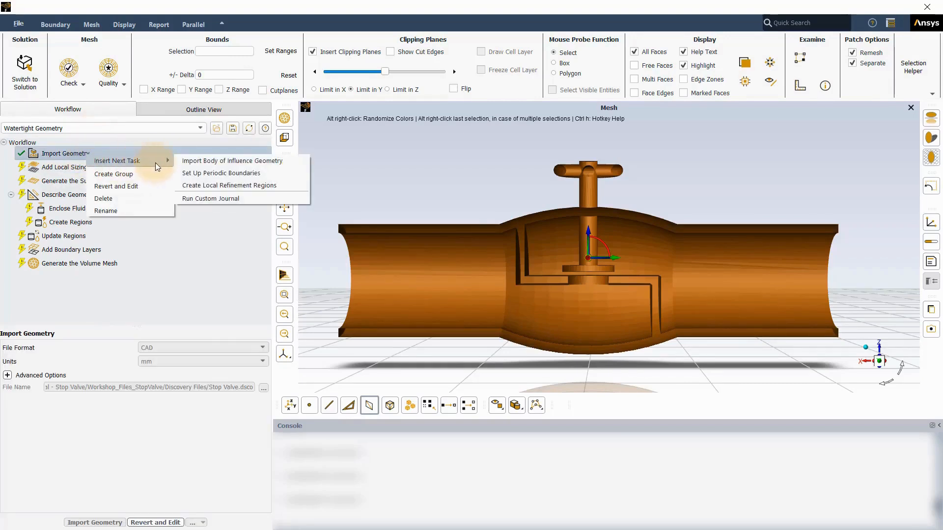
pyautogui.click(202, 163)
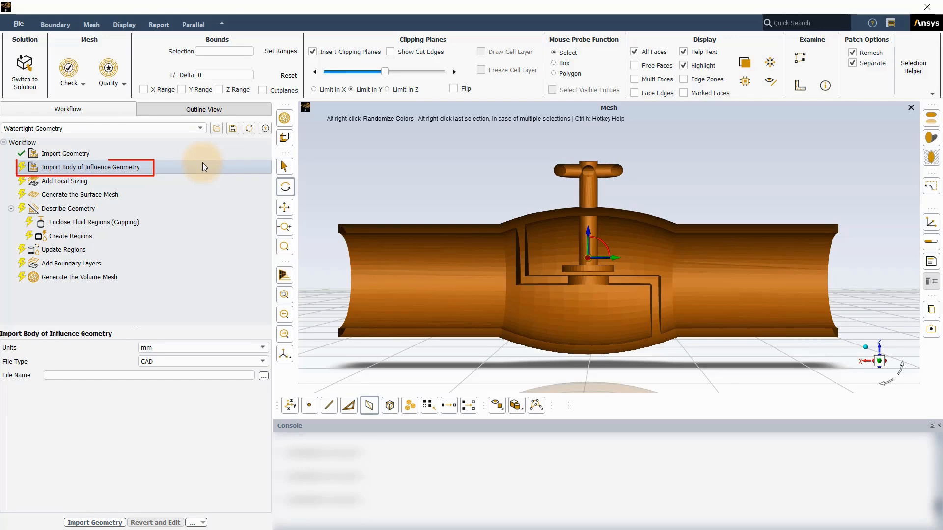
# Import BOI Geometry.dsco as the body of influence geometry
pyautogui.click(263, 376)
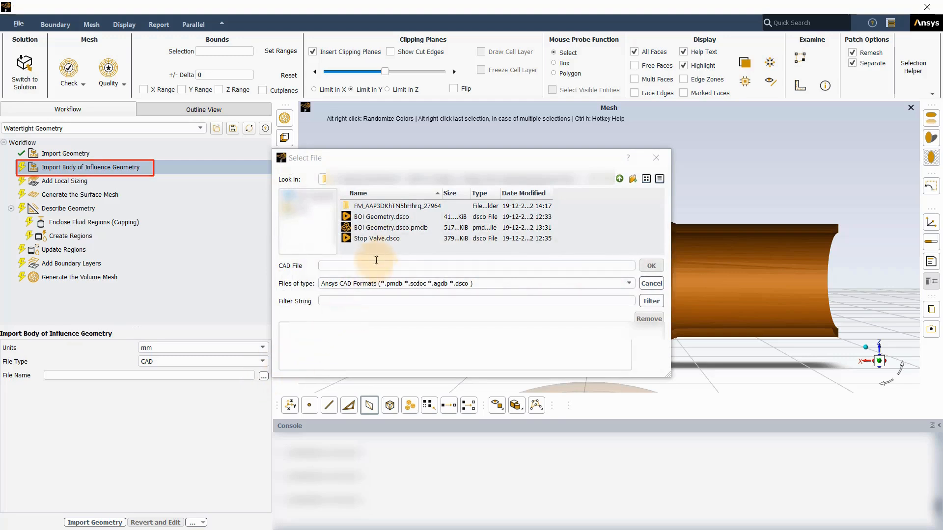
pyautogui.click(390, 220)
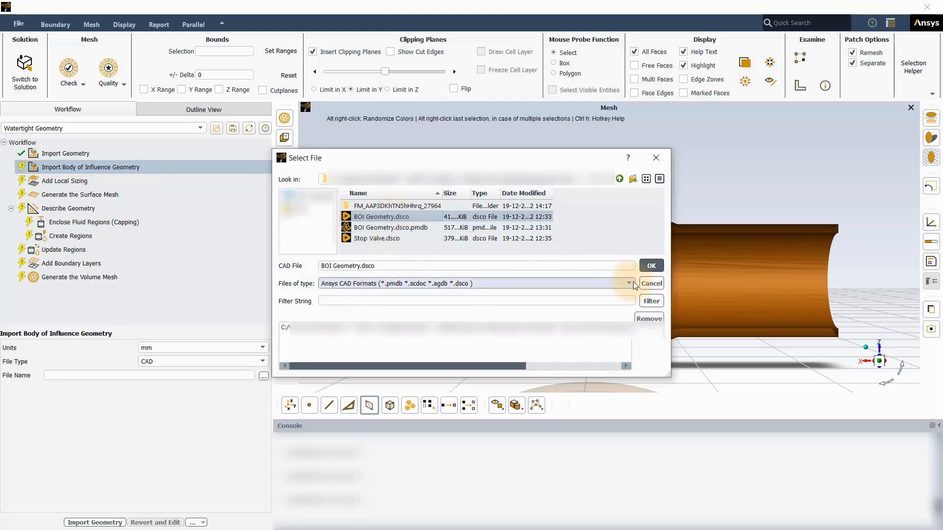
pyautogui.click(649, 266)
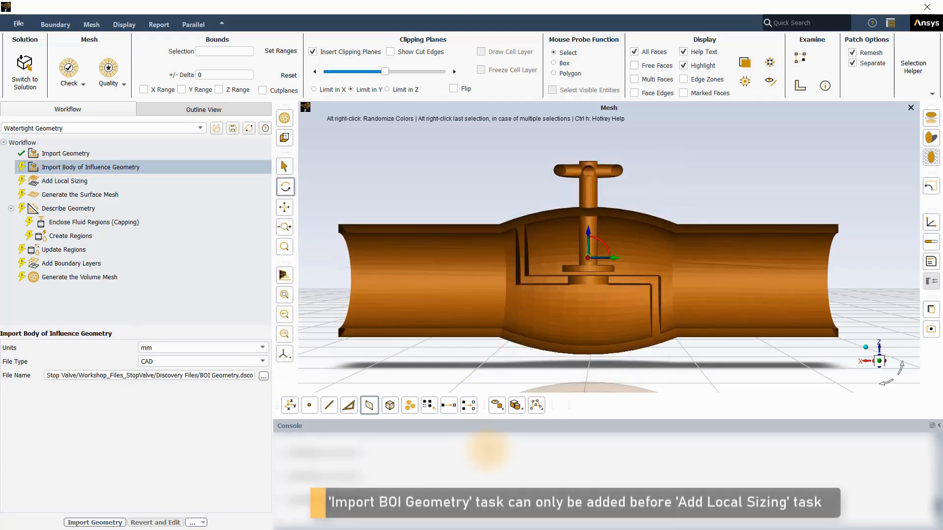
pyautogui.click(101, 522)
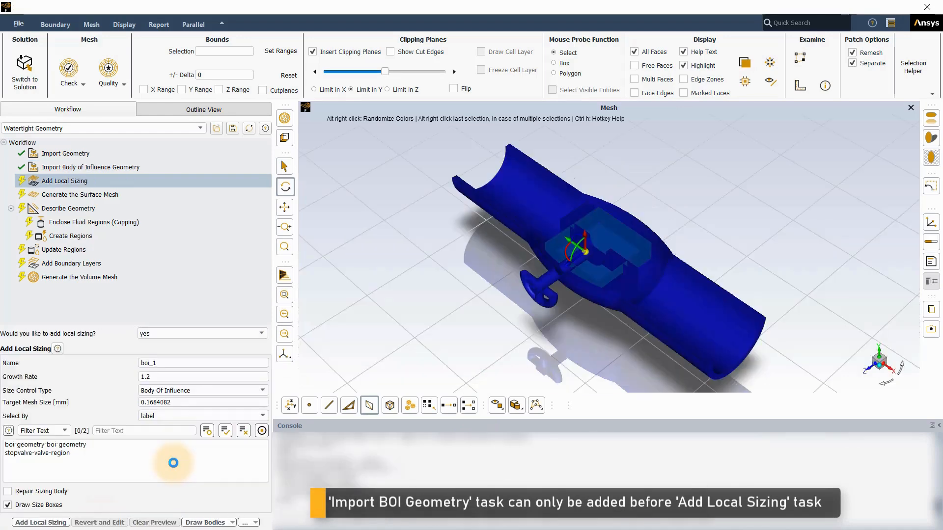
# Add a Body Of Influence local sizing on boi-geometry-boi-geometry with a target mesh size of 1 mm
pyautogui.click(879, 350)
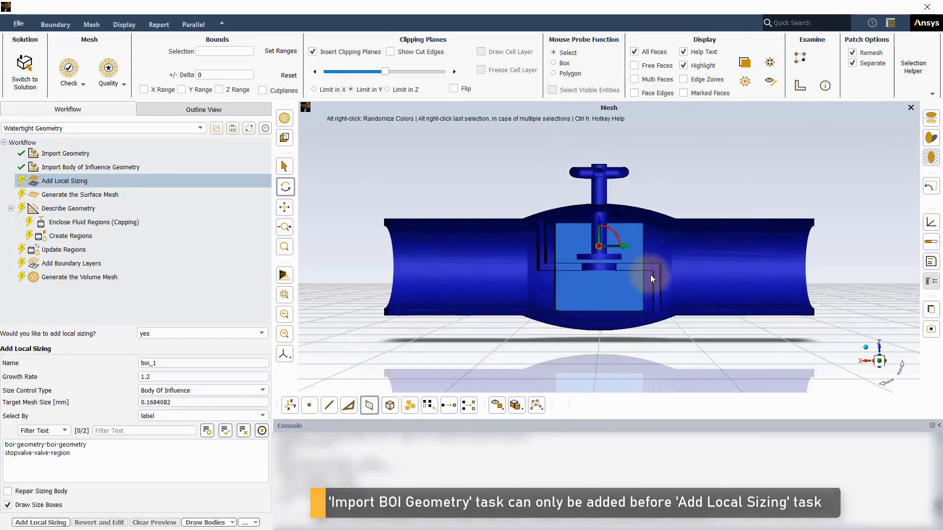
pyautogui.scroll(5, 657, 270)
pyautogui.scroll(-3, 658, 270)
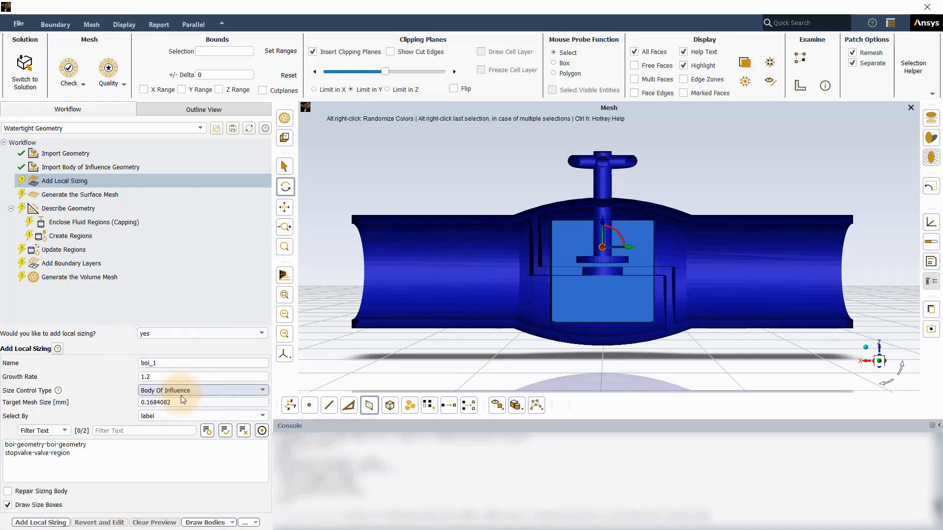
pyautogui.moveTo(178, 403); pyautogui.dragTo(142, 404)
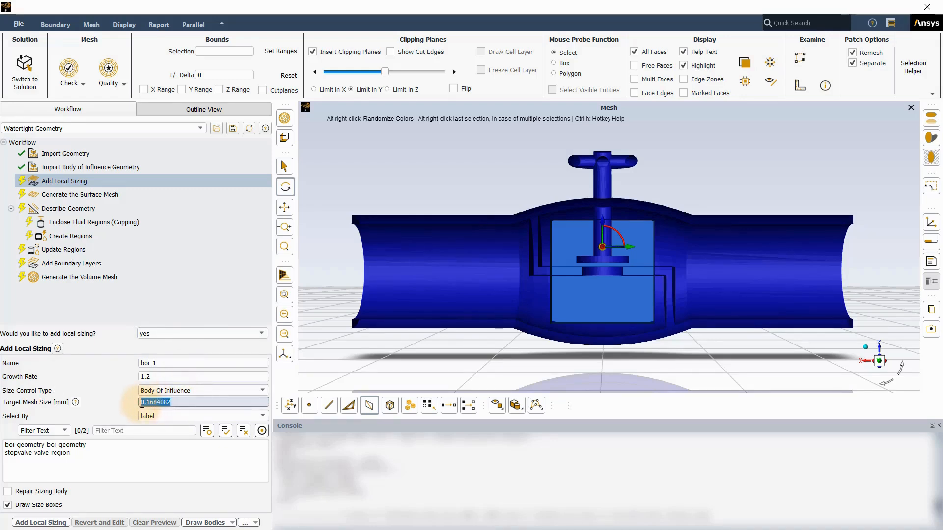
pyautogui.write('1')
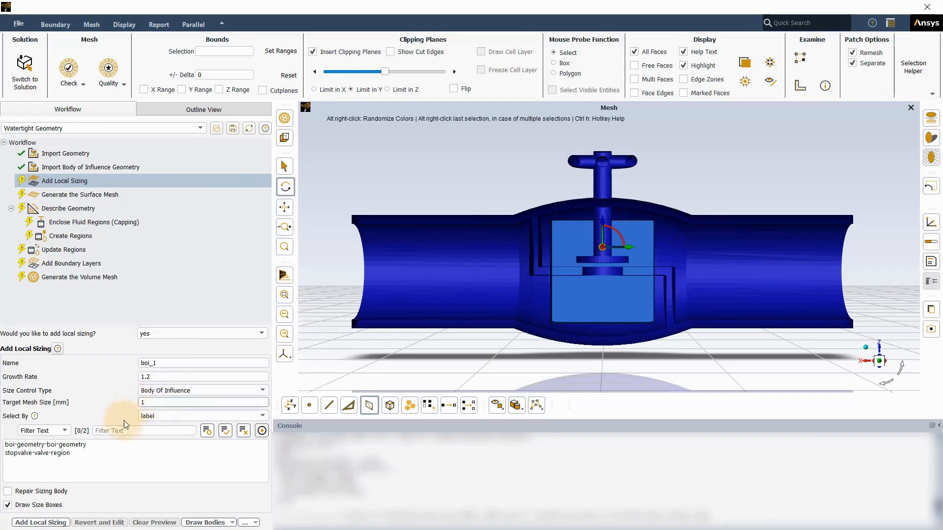
pyautogui.click(63, 446)
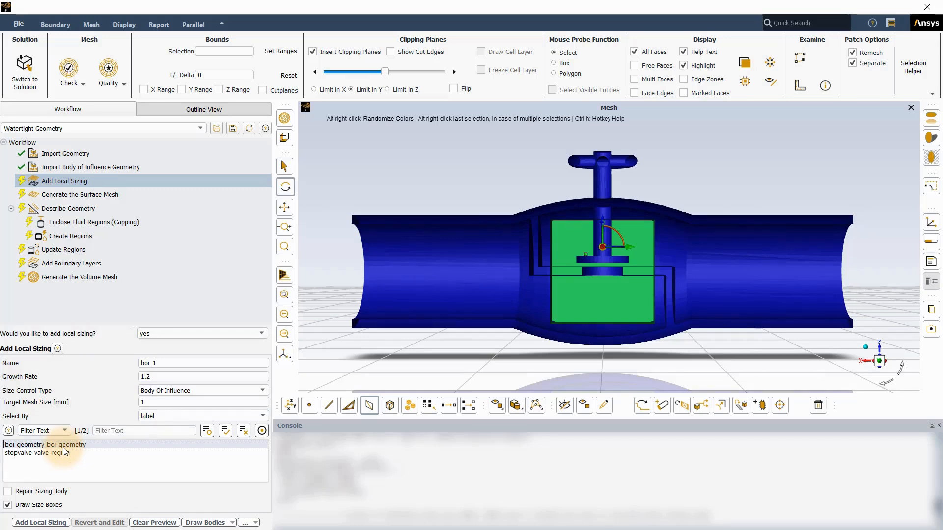
pyautogui.click(41, 522)
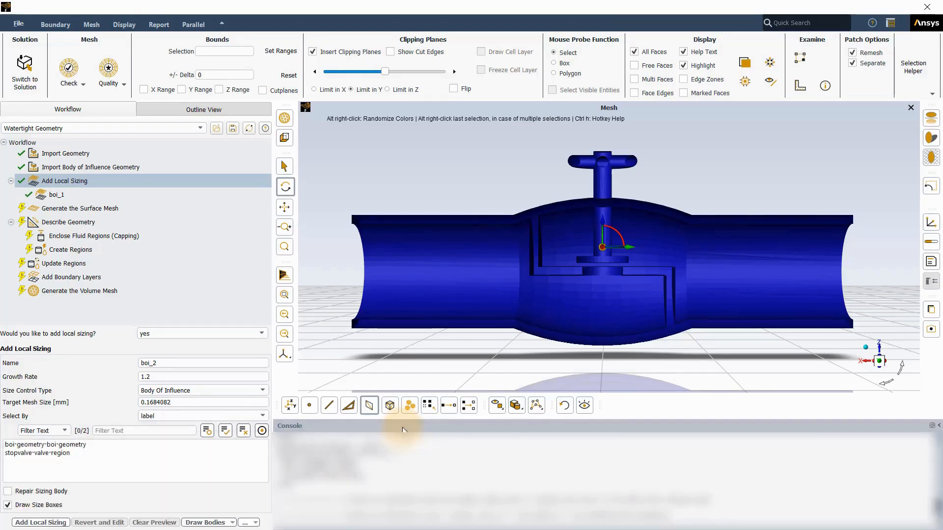
# Set the surface mesh's minimum size to 1 mm and maximum size to 3 mm
pyautogui.click(129, 210)
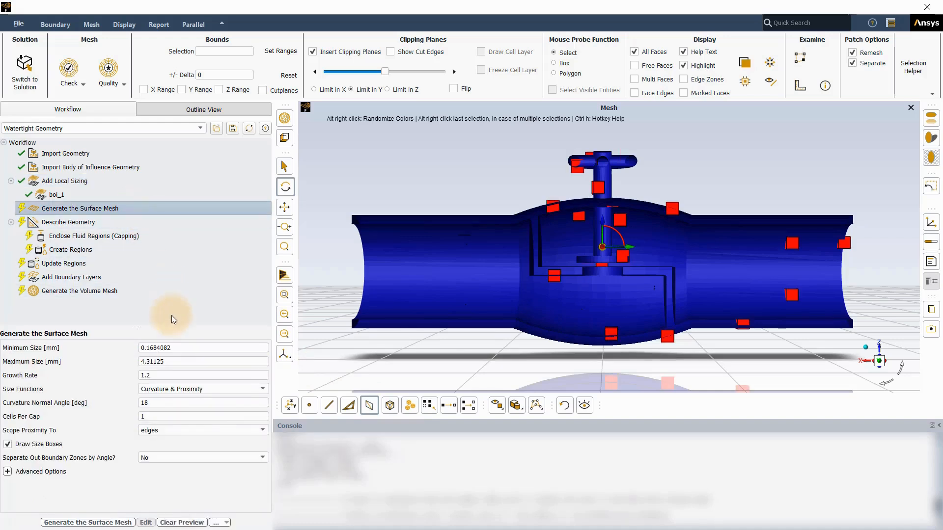
pyautogui.click(145, 348)
pyautogui.hotkey('ctrl', 'a')
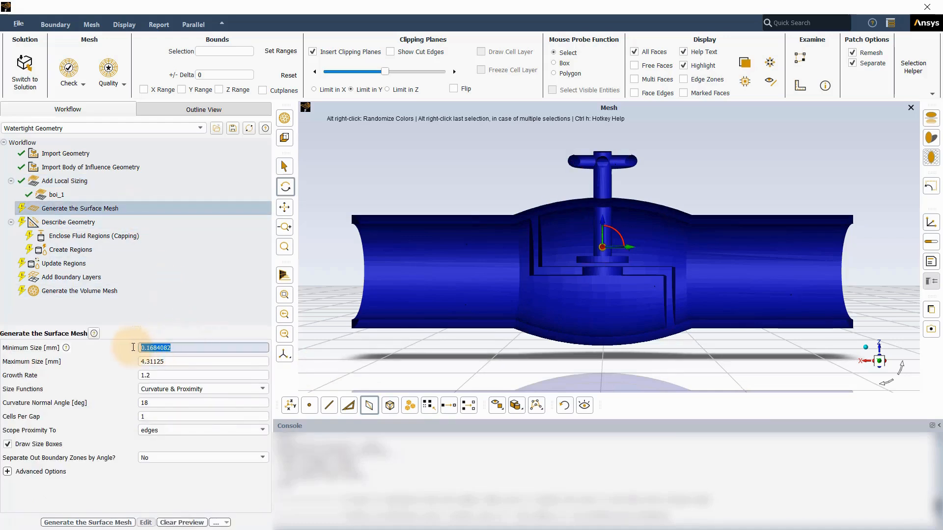
pyautogui.write('1')
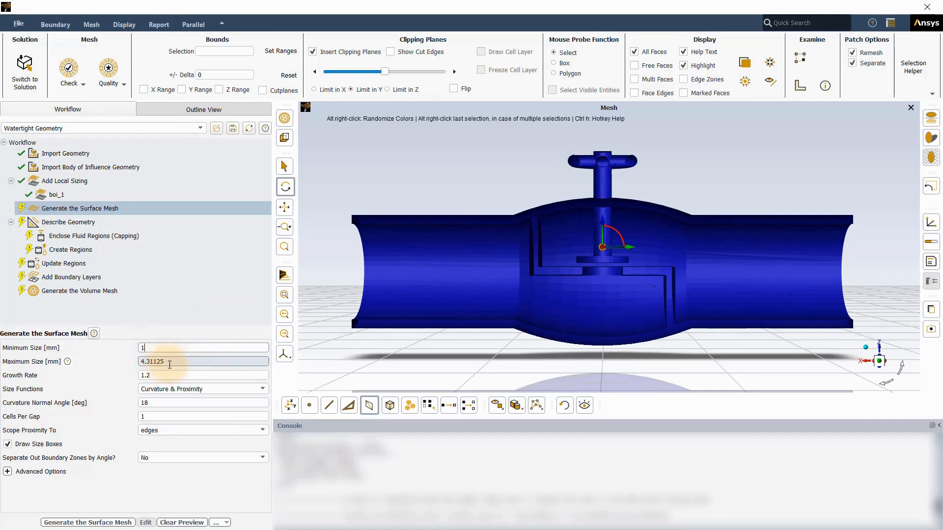
pyautogui.press('Tab')
pyautogui.write('3')
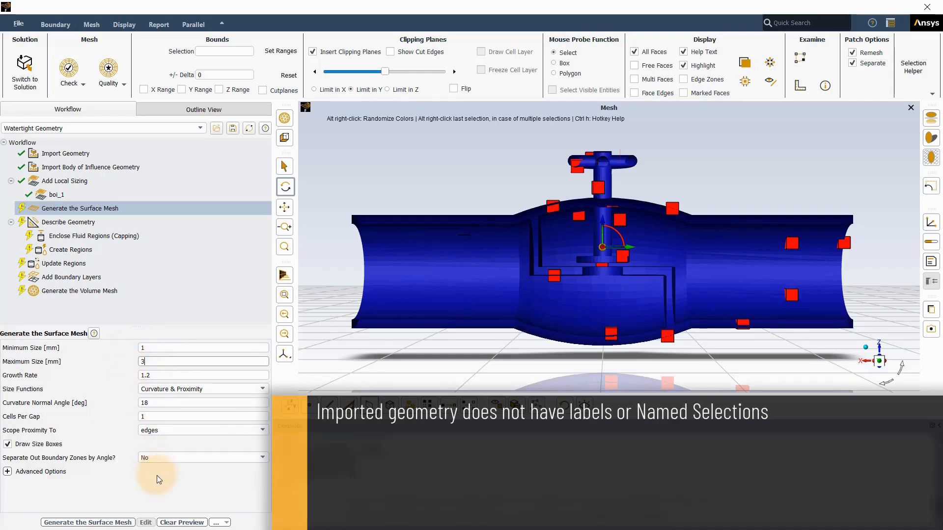
# Remove the clipping plane and select the valve's outer surface to examine how its boundary zones are grouped
pyautogui.click(317, 53)
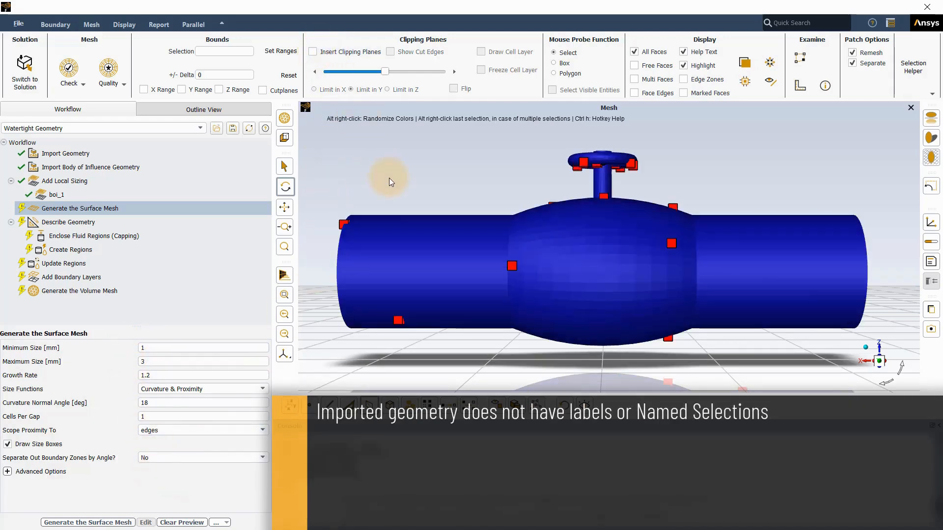
pyautogui.moveTo(389, 196); pyautogui.dragTo(568, 214)
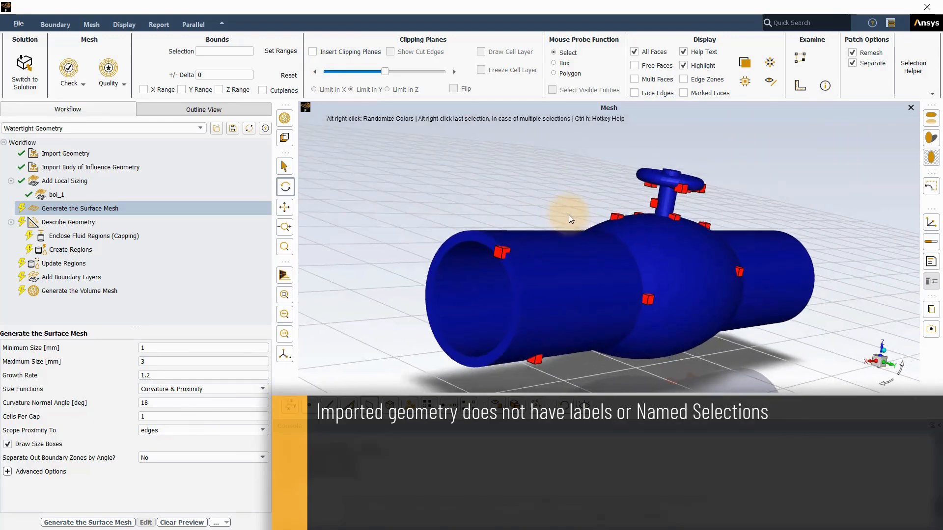
pyautogui.rightClick(554, 265)
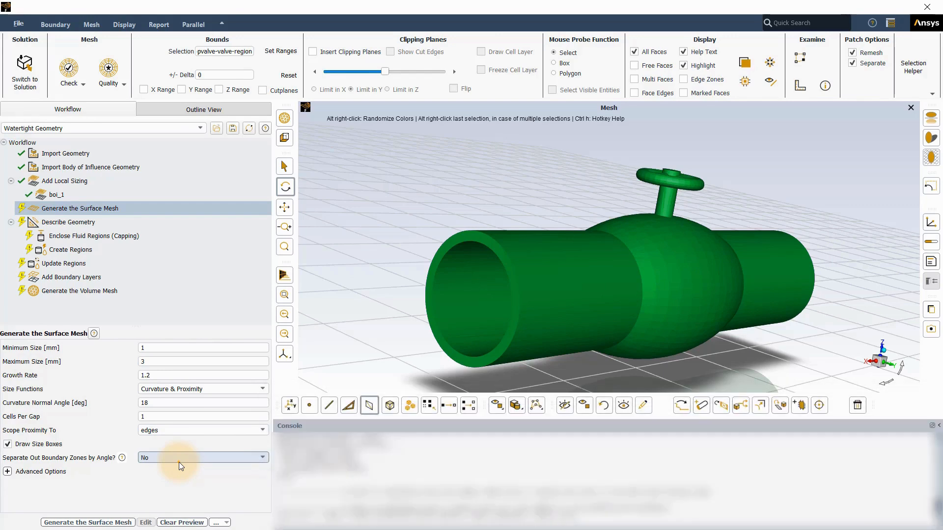
# Enable separating out boundary zones by angle and generate the surface mesh
pyautogui.click(181, 460)
pyautogui.click(175, 469)
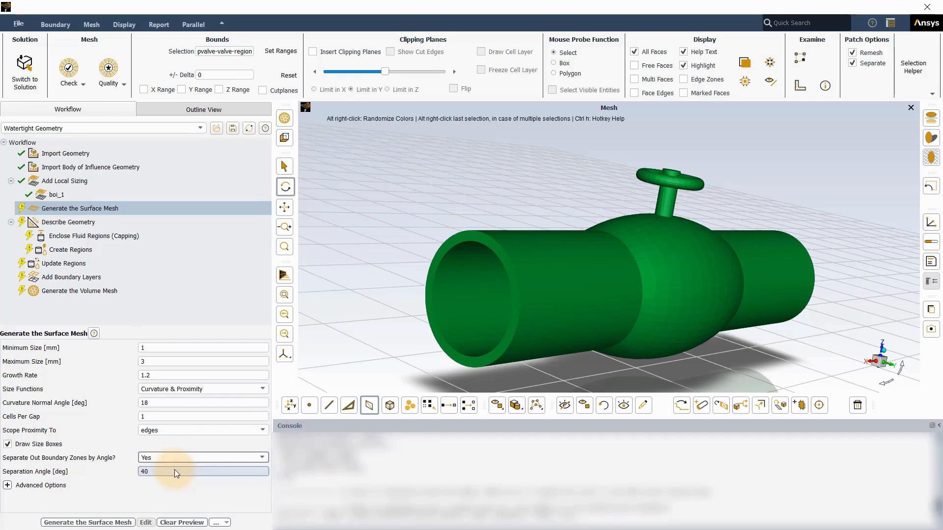
pyautogui.click(118, 522)
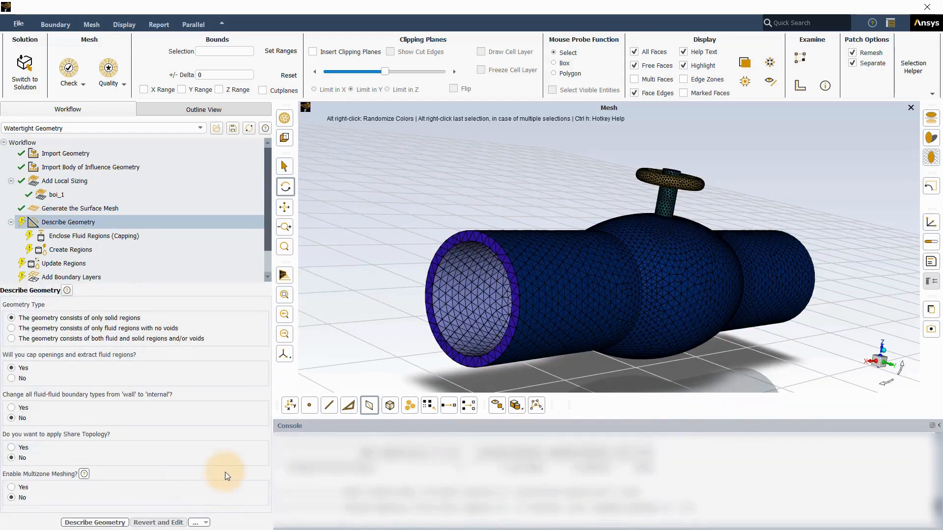
# Select the pipe's end ring, inner wall and outer surface to examine how the boundary zones are separated
pyautogui.click(471, 357)
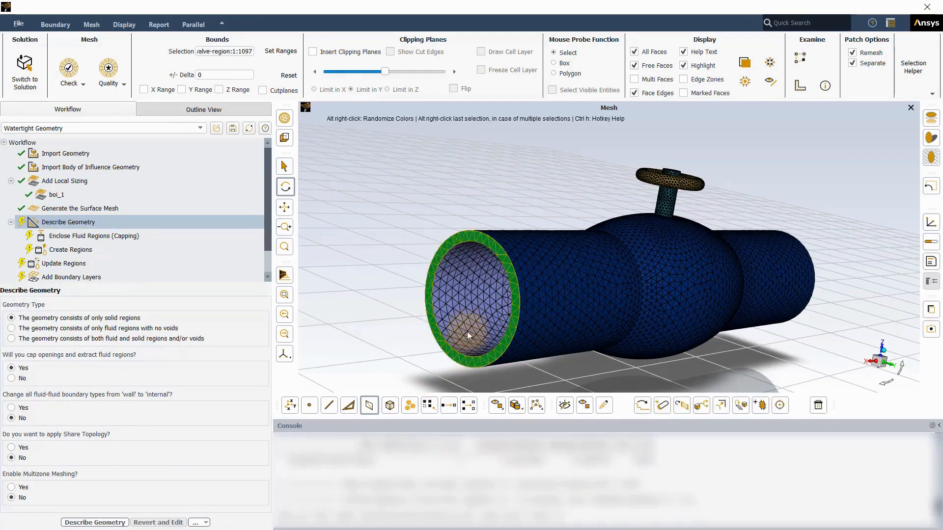
pyautogui.click(466, 304)
pyautogui.click(591, 302)
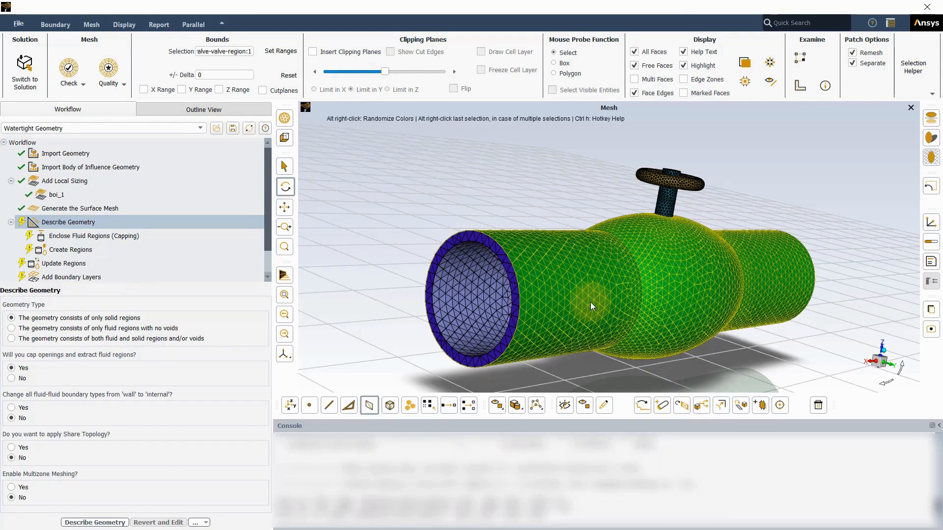
pyautogui.click(590, 302)
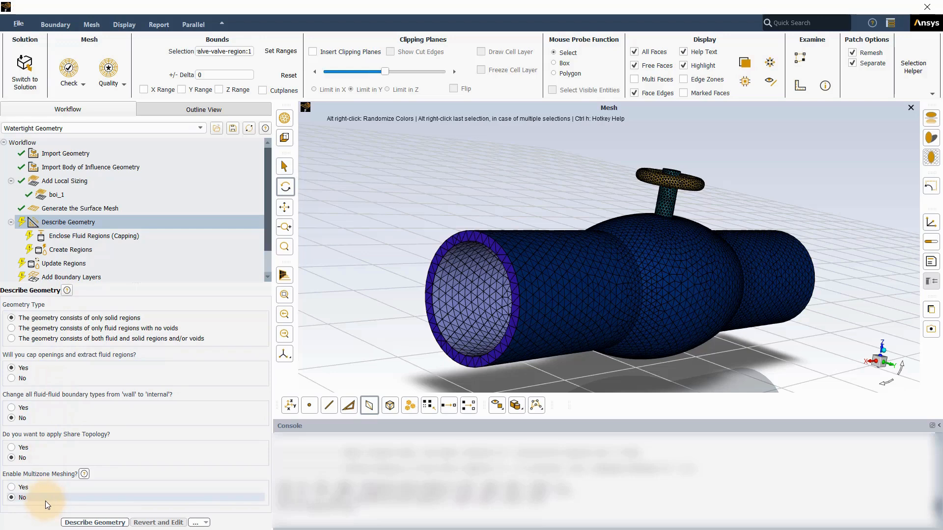
# Describe the geometry as solid regions only with capped openings, and cap the near pipe opening as velocity-inlet velo-inlet_1
pyautogui.click(78, 523)
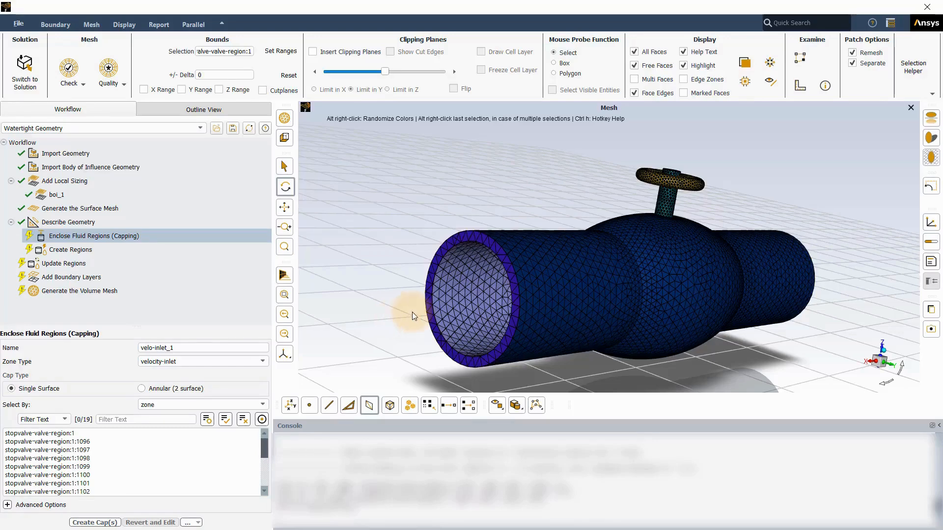
pyautogui.rightClick(505, 263)
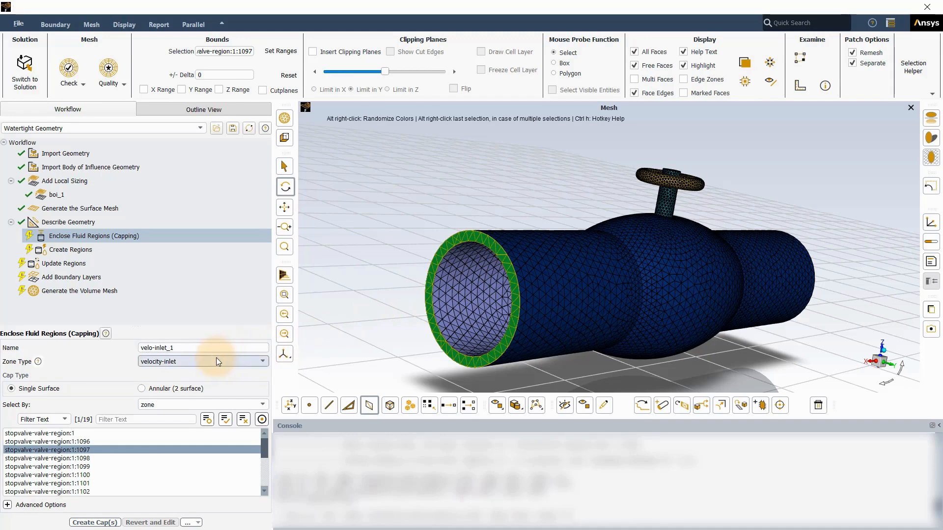
pyautogui.click(101, 522)
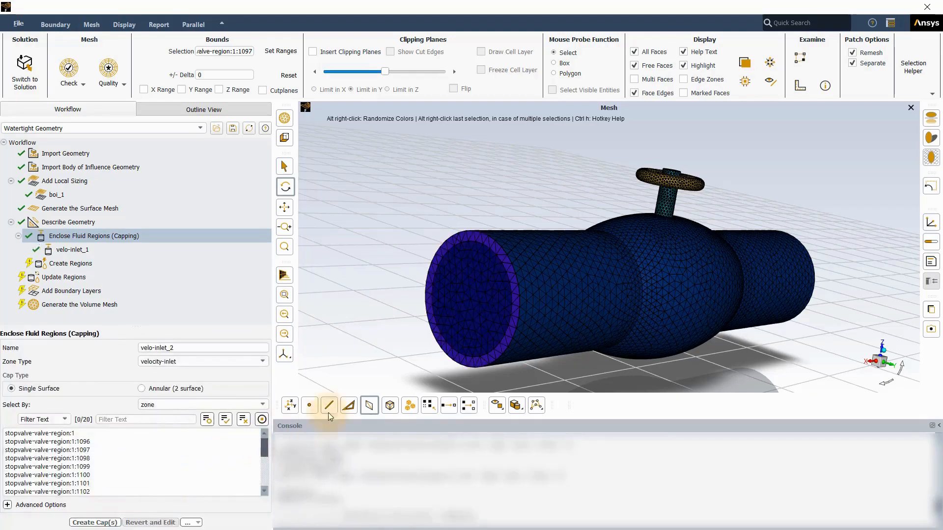
# Cap the pipe opening at the opposite end with a pressure-outlet named pres_outlet_1, selecting its end ring zone
pyautogui.moveTo(618, 325); pyautogui.dragTo(673, 252)
pyautogui.rightClick(673, 251)
pyautogui.click(237, 361)
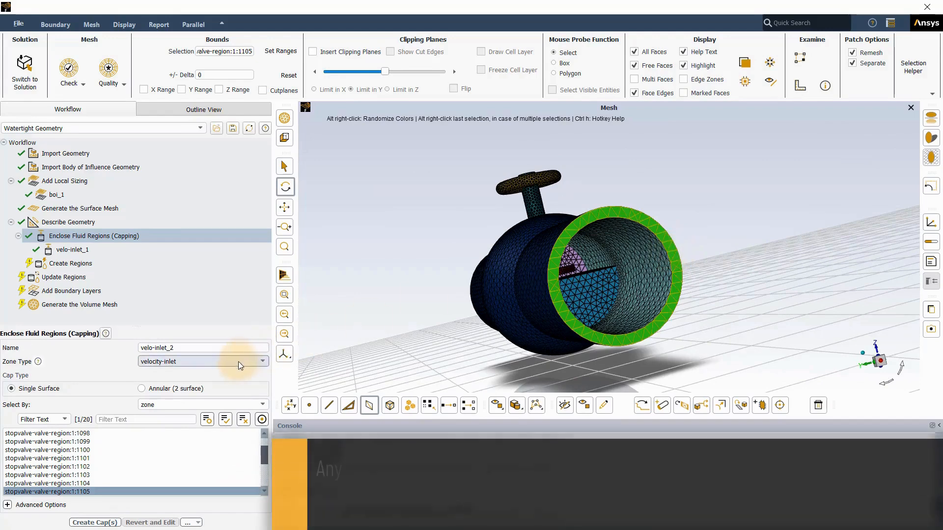
pyautogui.click(215, 379)
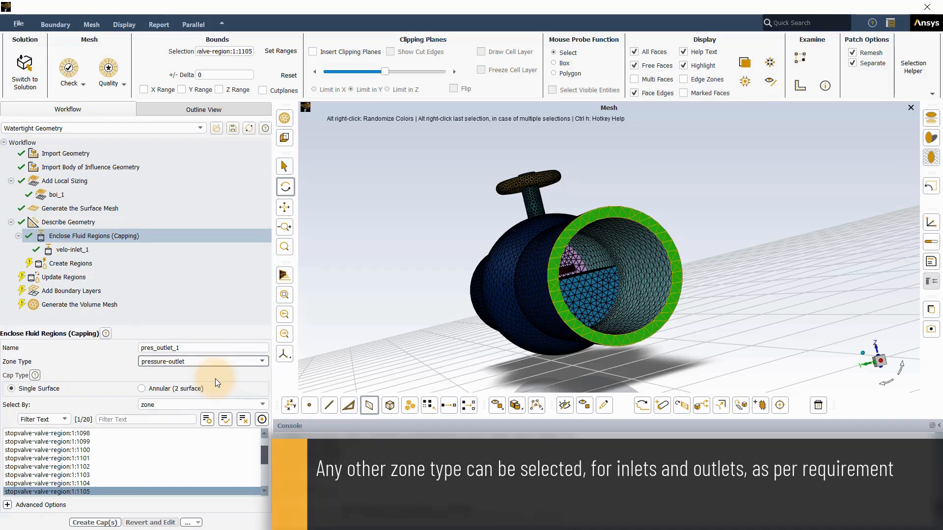
pyautogui.click(95, 522)
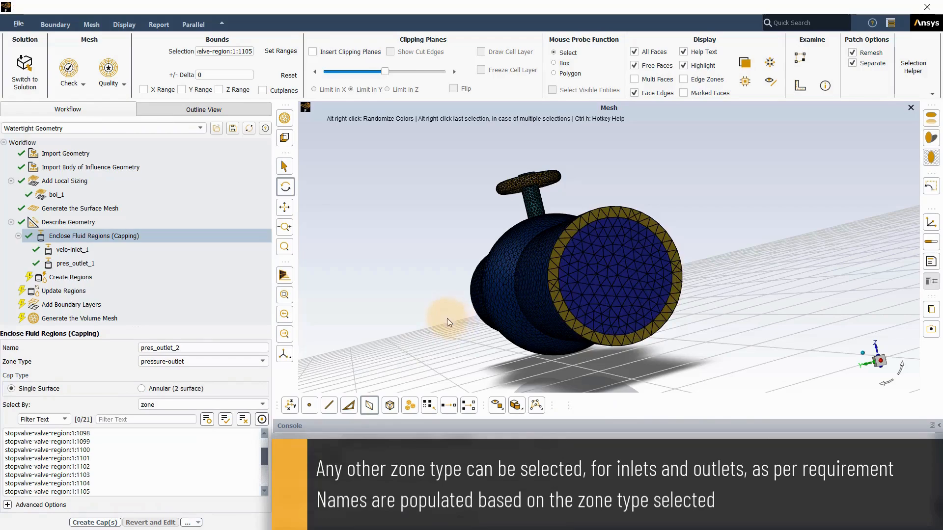
# Create the regions with an estimated 1 fluid region and inspect the extracted fluid volume around the valve seat
pyautogui.moveTo(447, 322); pyautogui.dragTo(880, 358)
pyautogui.click(879, 359)
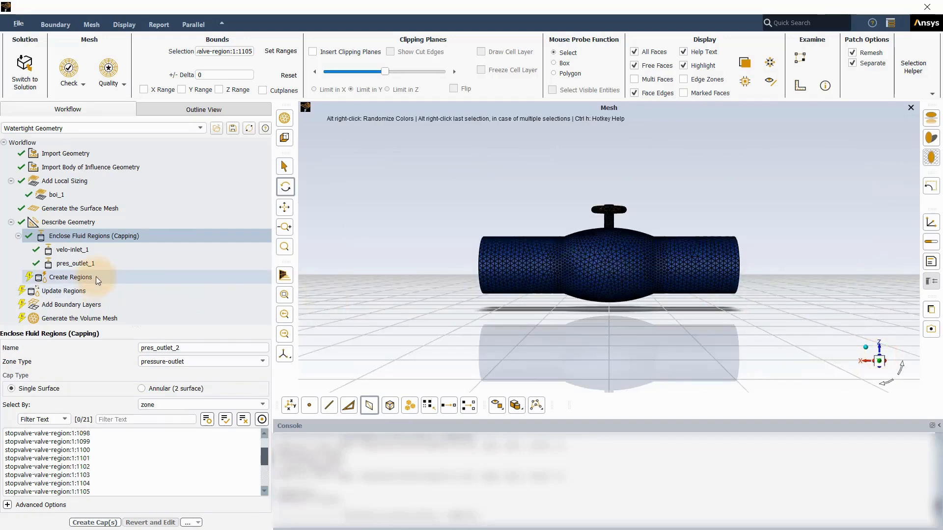
pyautogui.click(78, 277)
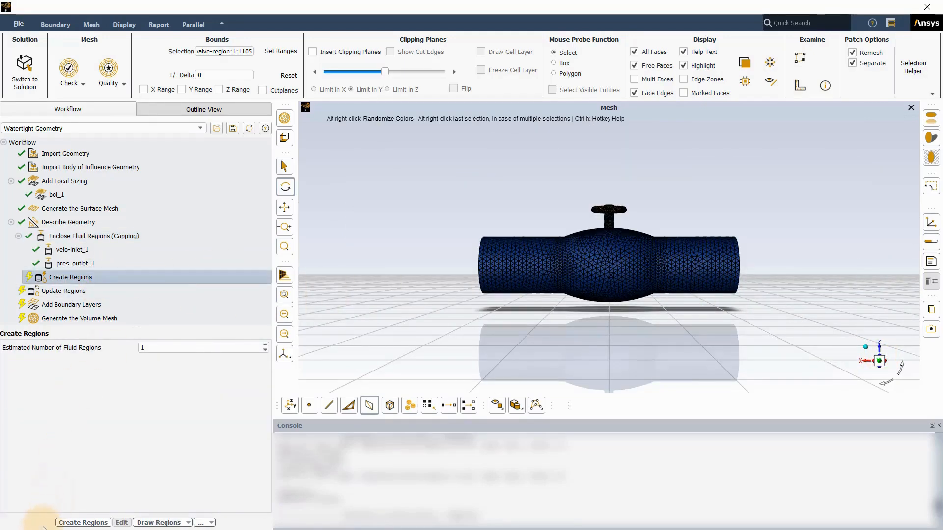
pyautogui.click(82, 523)
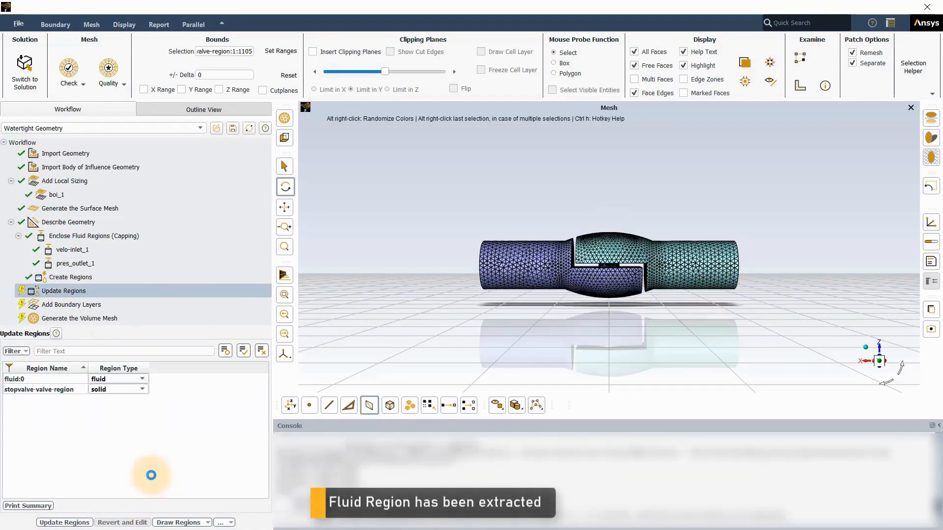
pyautogui.scroll(4, 563, 270)
pyautogui.moveTo(566, 271); pyautogui.dragTo(616, 287)
pyautogui.scroll(3, 615, 286)
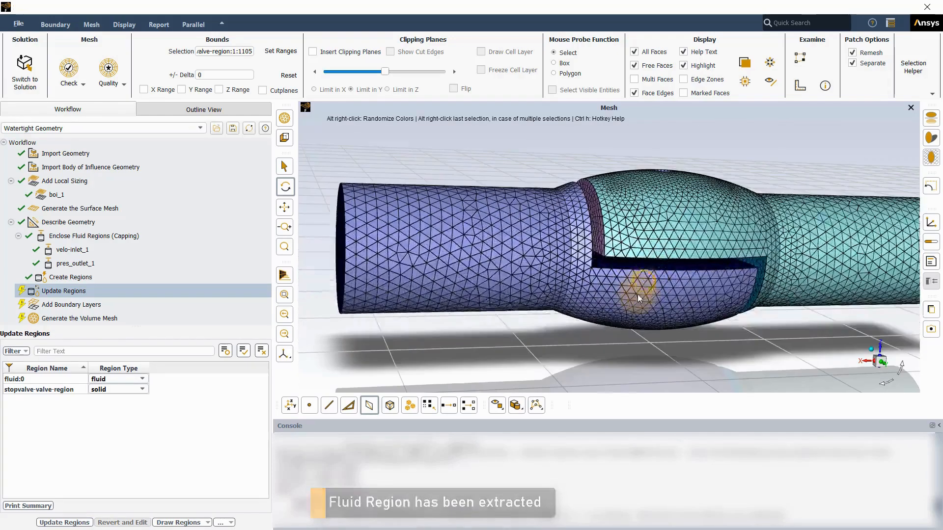
# Update the regions, keeping fluid:0 as fluid and stopvalve-valve-region as solid, with all regions drawn
pyautogui.click(118, 390)
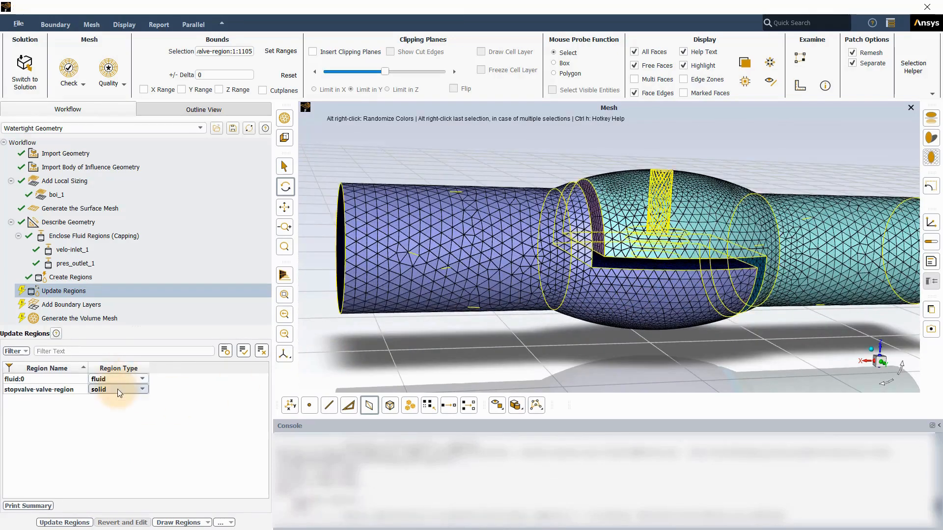
pyautogui.click(118, 408)
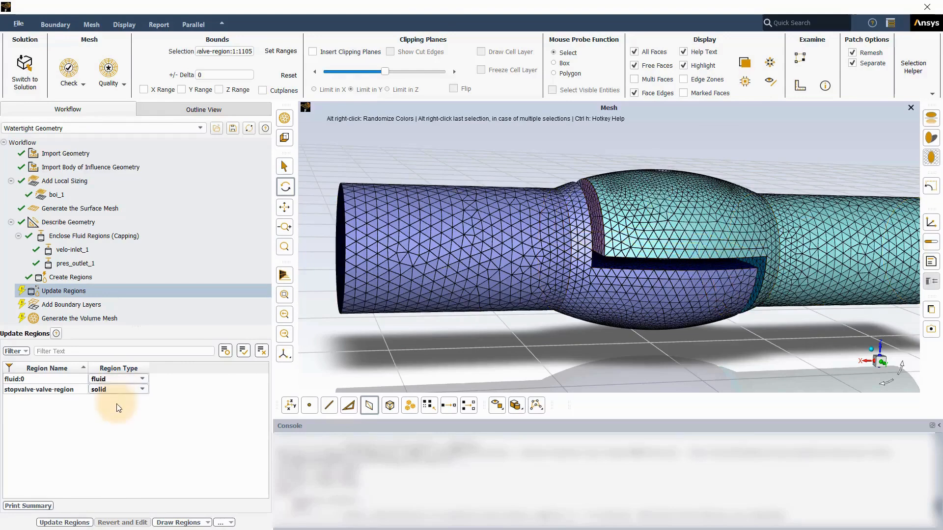
pyautogui.click(177, 522)
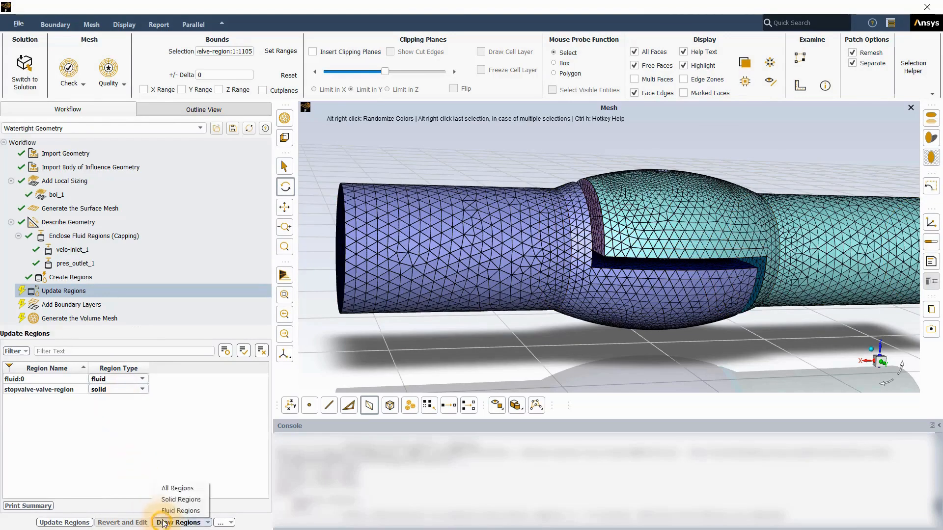
pyautogui.click(168, 488)
pyautogui.scroll(-3, 644, 279)
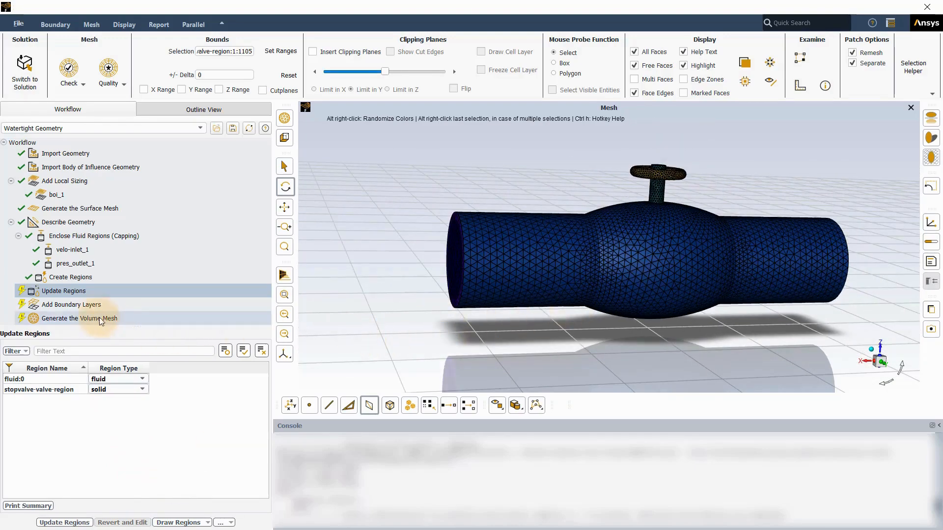
pyautogui.click(68, 523)
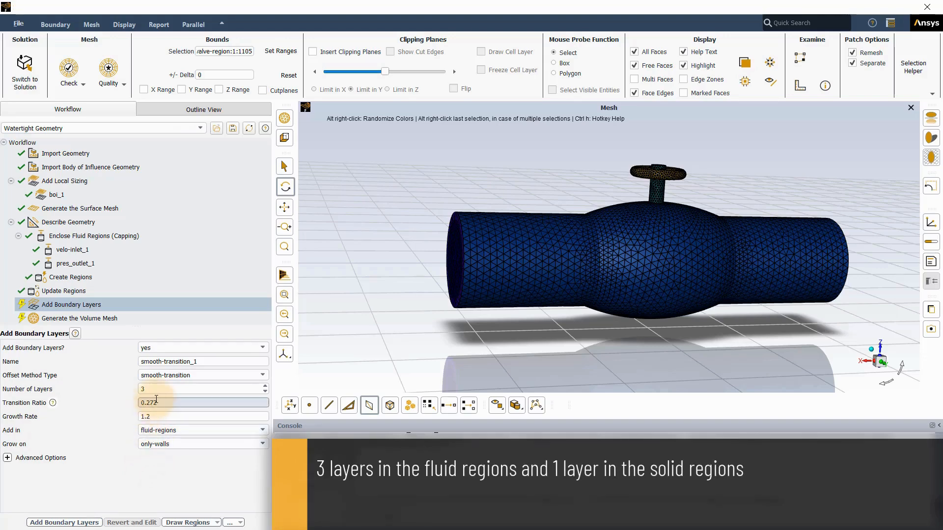
# Add smooth-transition boundary layers on walls only: 3 layers in the fluid regions and 1 layer in the solid regions
pyautogui.click(64, 523)
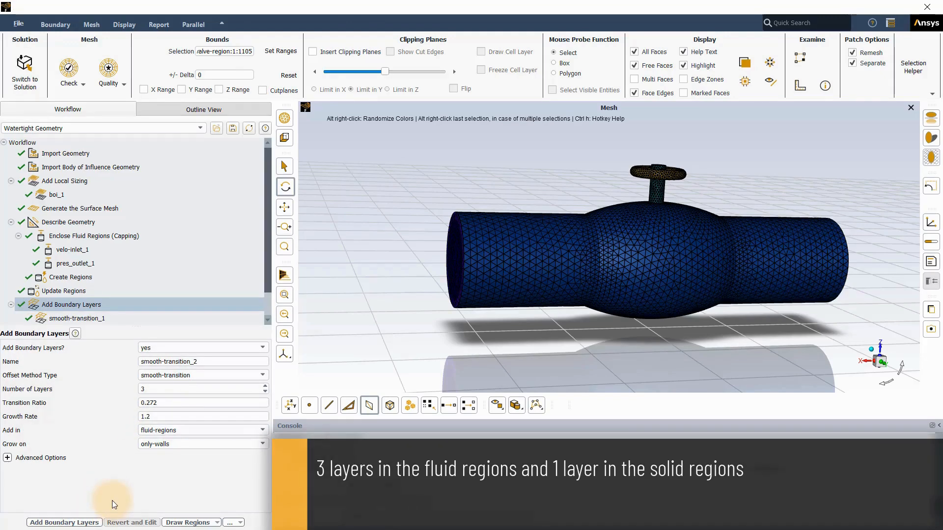
pyautogui.click(163, 431)
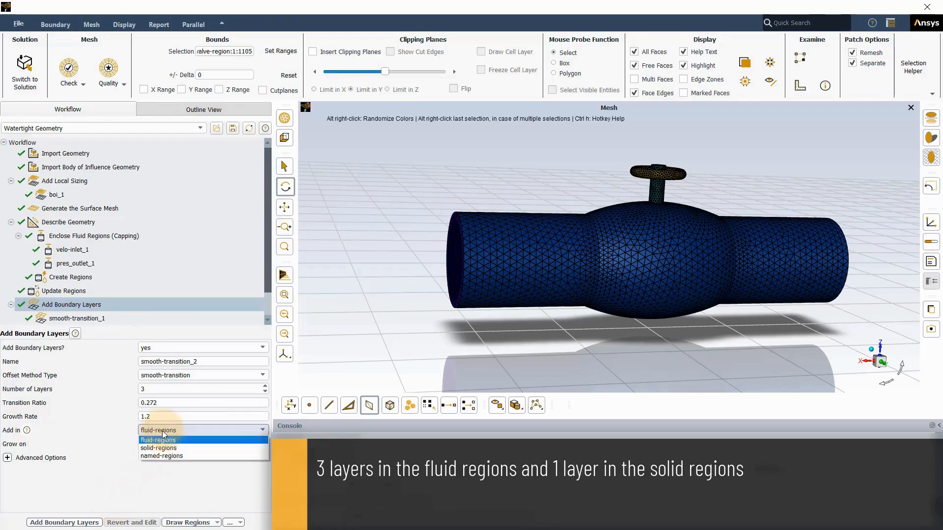
pyautogui.click(159, 448)
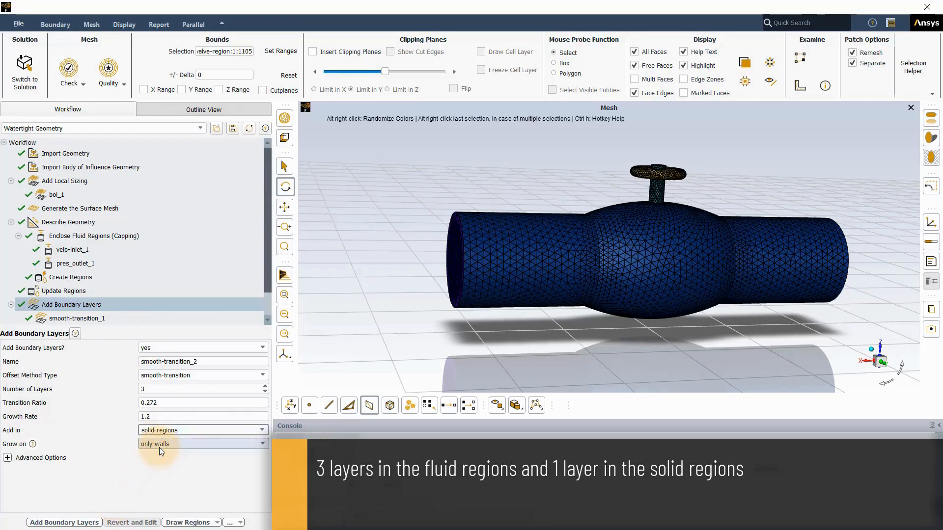
pyautogui.doubleClick(159, 389)
pyautogui.write('1')
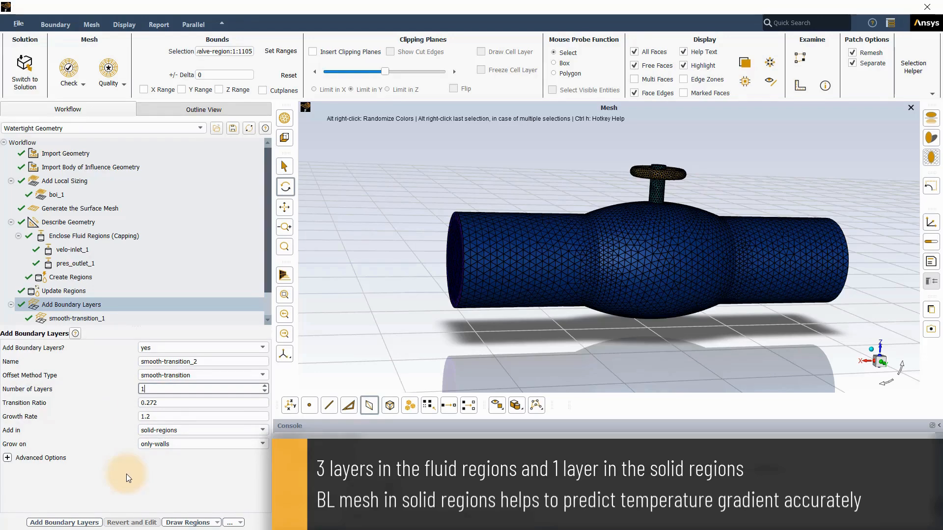
pyautogui.click(91, 523)
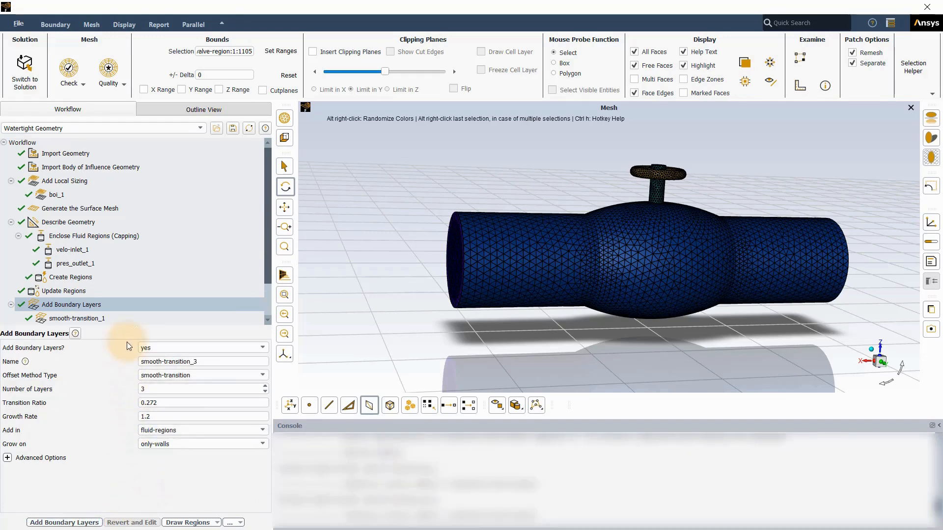
# Generate the polyhedra volume mesh with solid regions meshed, and inspect the sectioned cells around the valve stem and the quality summary
pyautogui.click(127, 310)
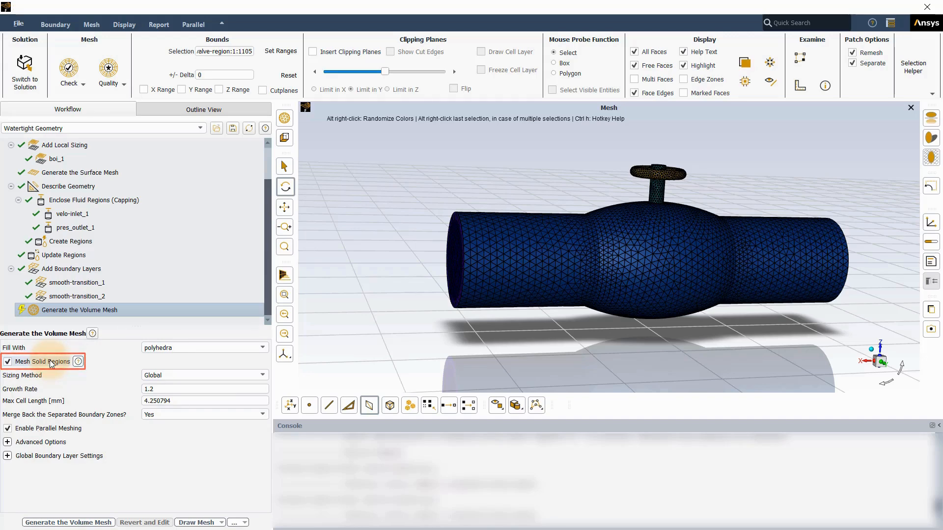
pyautogui.click(63, 522)
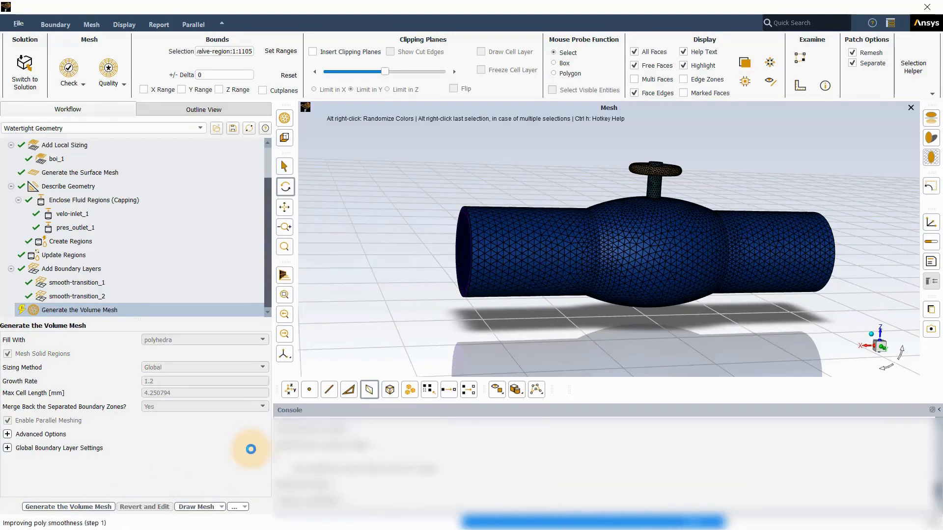
pyautogui.moveTo(762, 339)
pyautogui.mouseDown()
pyautogui.moveTo(712, 281)
pyautogui.moveTo(762, 336)
pyautogui.mouseUp()
pyautogui.click(878, 349)
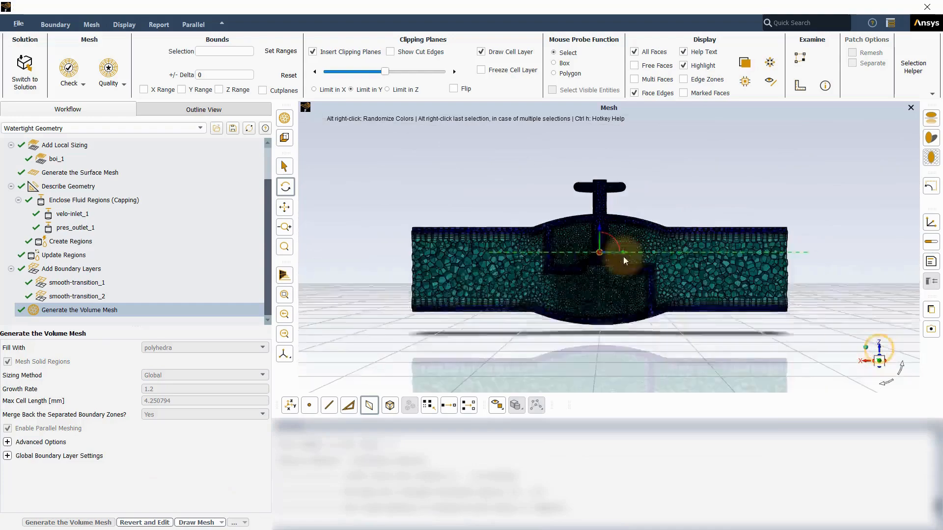
pyautogui.scroll(5, 624, 260)
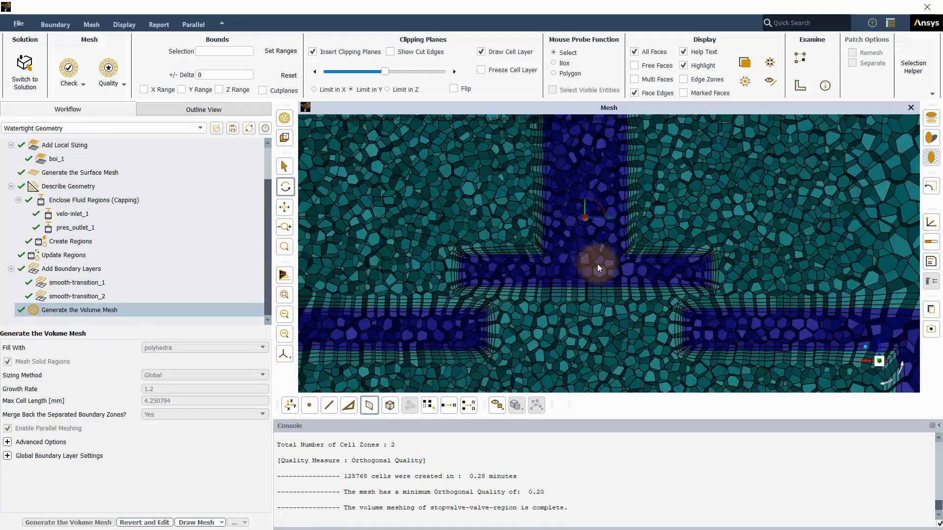
pyautogui.scroll(3, 586, 288)
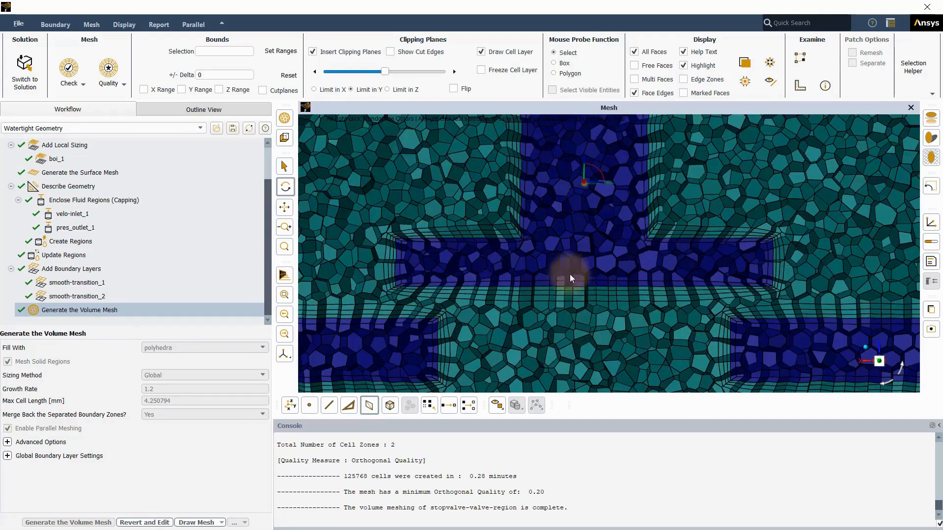
pyautogui.scroll(1, 604, 492)
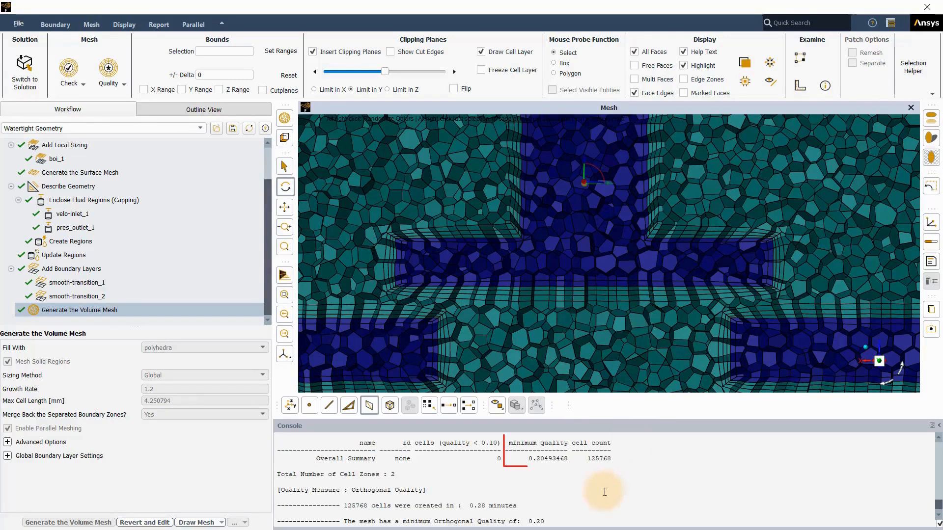